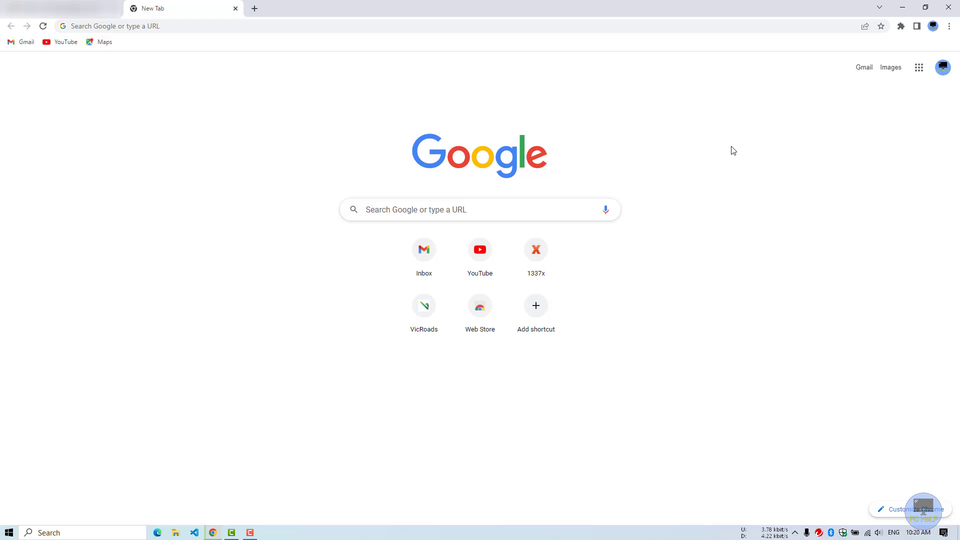
# Step: Enter solidworks.com in Chrome's search box to load the SOLIDWORKS homepage
pyautogui.click(436, 212)
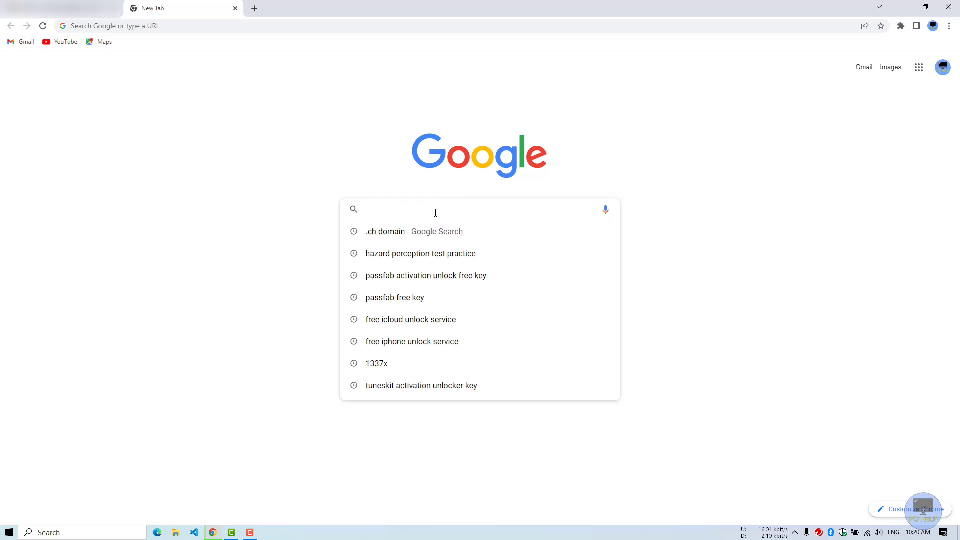
pyautogui.write('so')
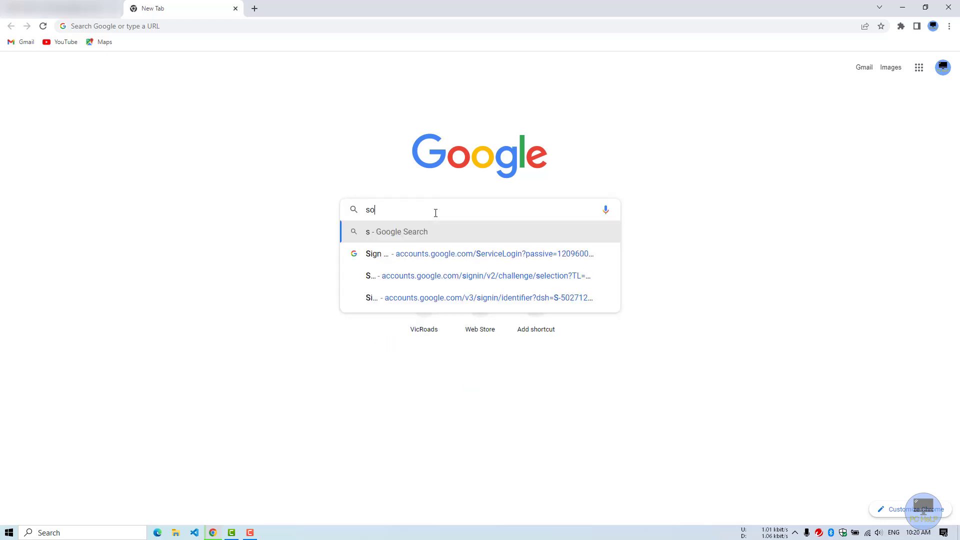
pyautogui.write('lidworks.com')
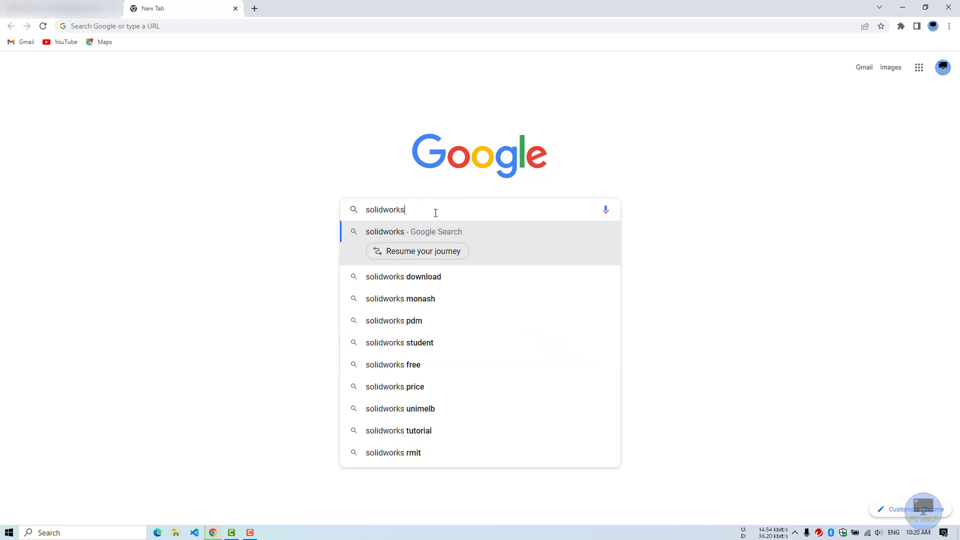
pyautogui.press('Return')
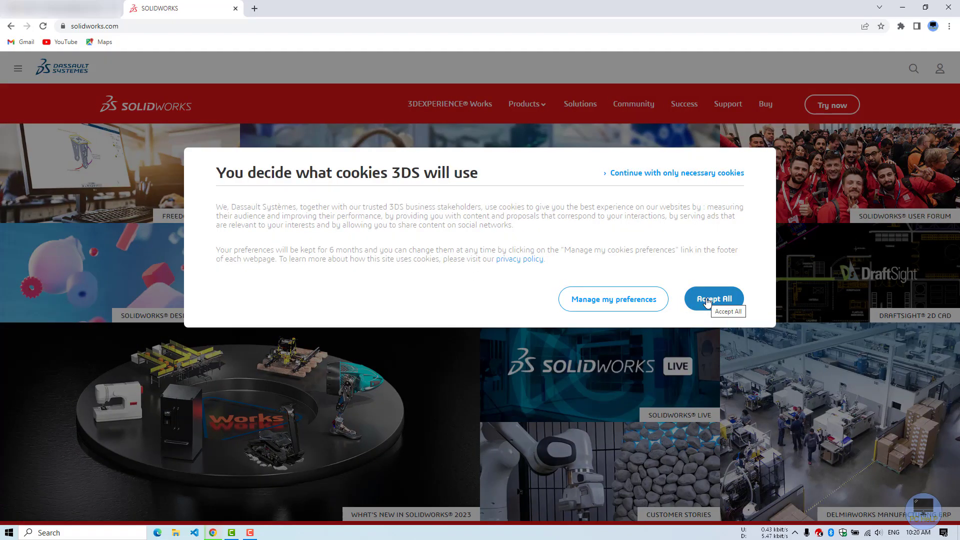
# Step: Accept all cookies on the SOLIDWORKS website
pyautogui.click(707, 300)
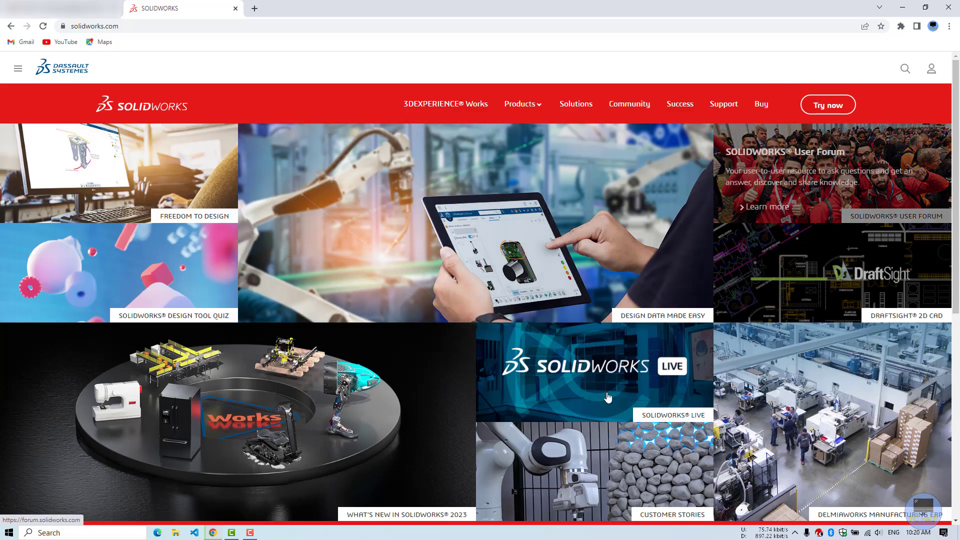
pyautogui.scroll(-7, 494, 349)
pyautogui.scroll(7, 487, 340)
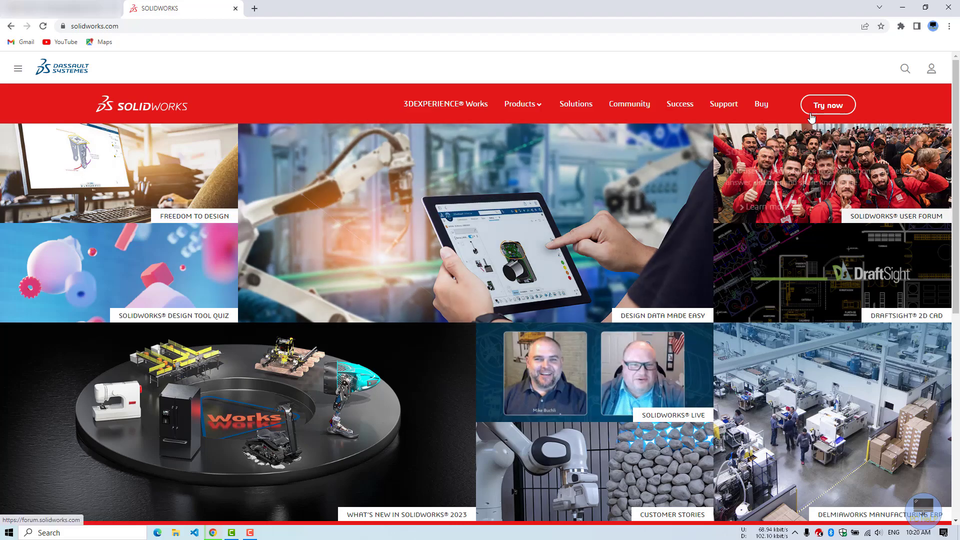
# Step: Go to the Online Product Trials page and start the SOLIDWORKS 3D CAD trial
pyautogui.click(824, 109)
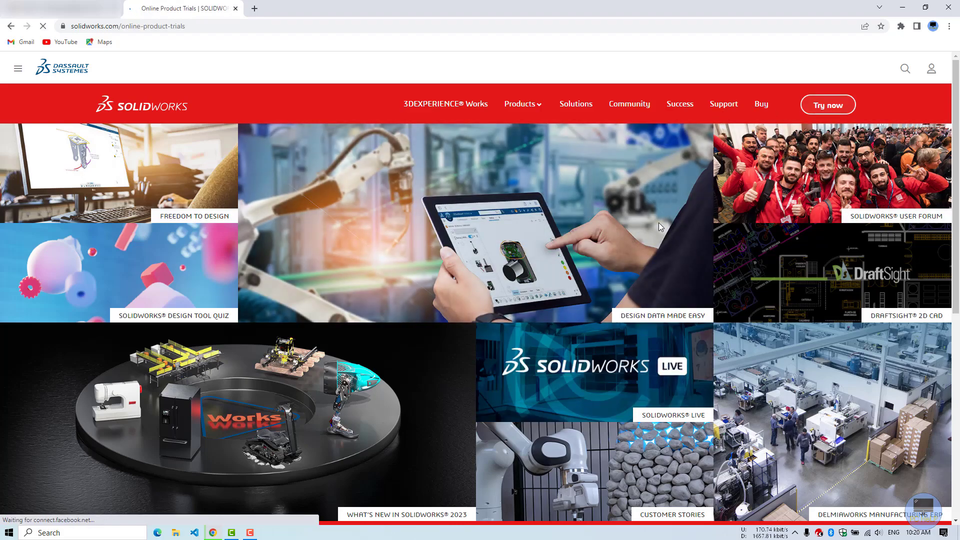
pyautogui.scroll(-7, 348, 237)
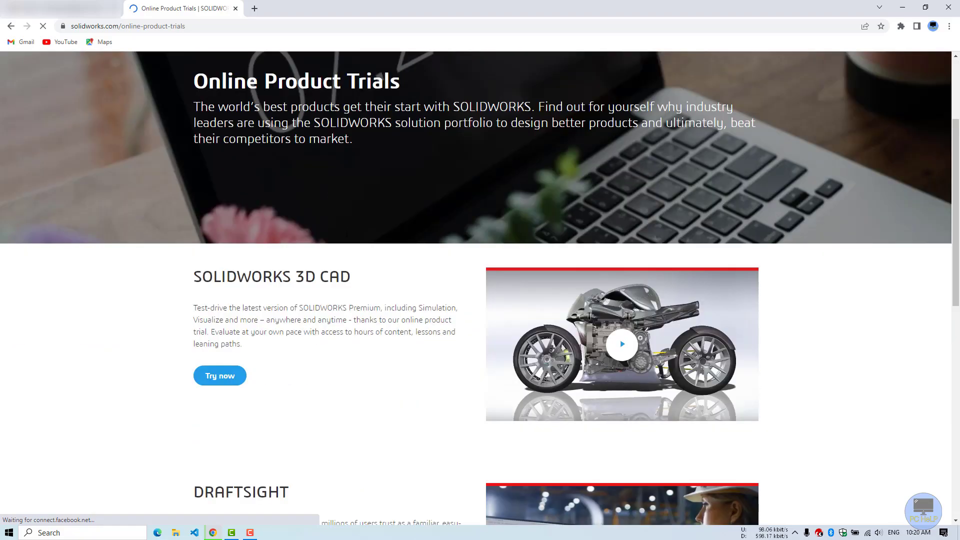
pyautogui.scroll(2, 348, 237)
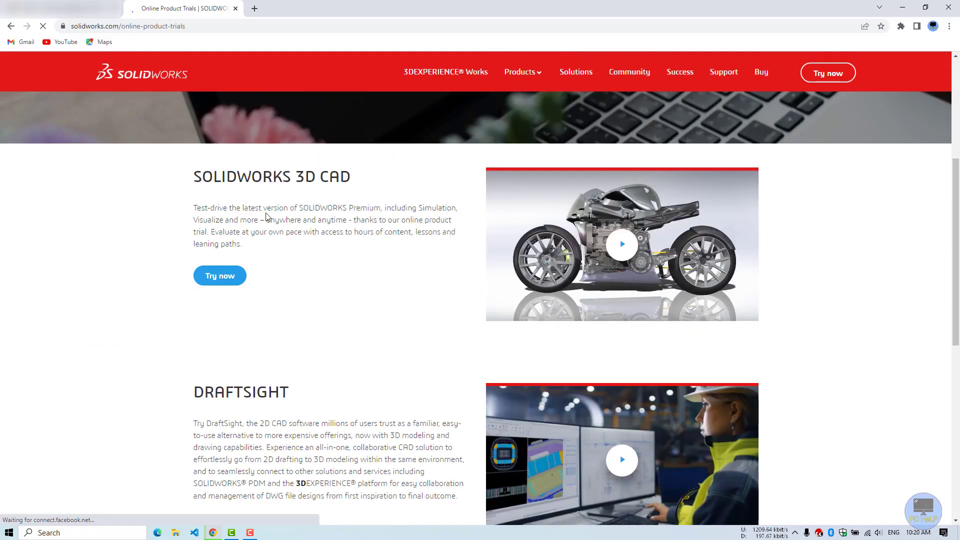
pyautogui.moveTo(195, 179); pyautogui.dragTo(392, 192)
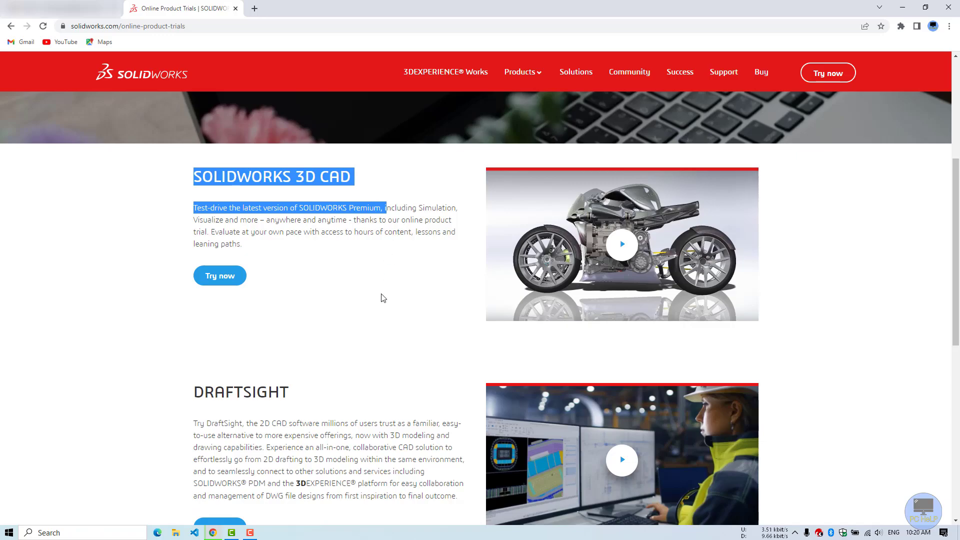
pyautogui.click(385, 298)
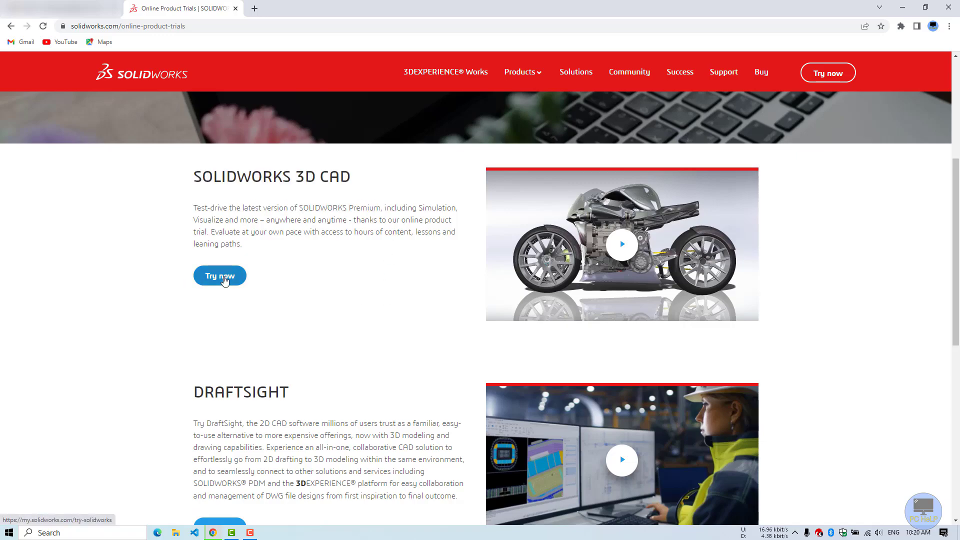
pyautogui.click(222, 277)
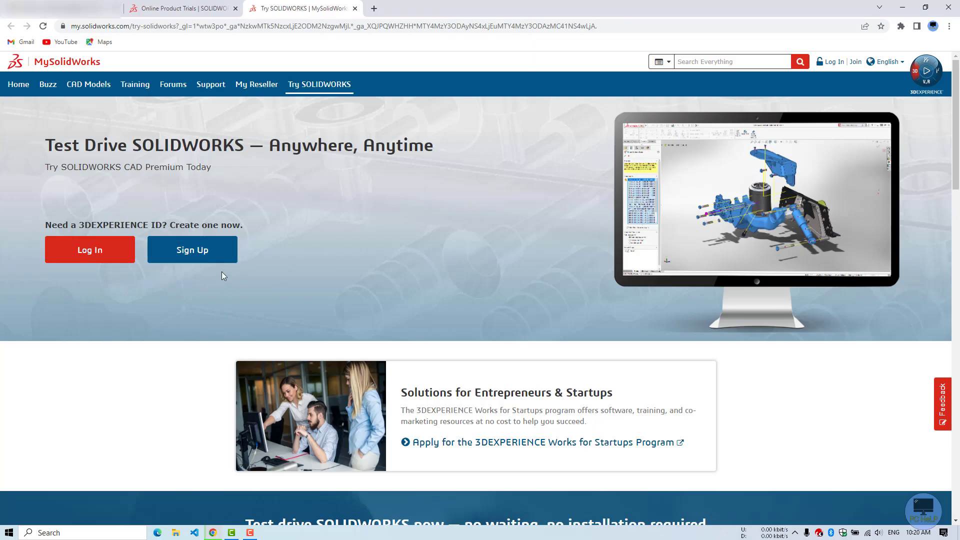
# Step: Start a 3DEXPERIENCE ID sign-up with the saved e-mail, suggested username, and first and last name
pyautogui.click(214, 256)
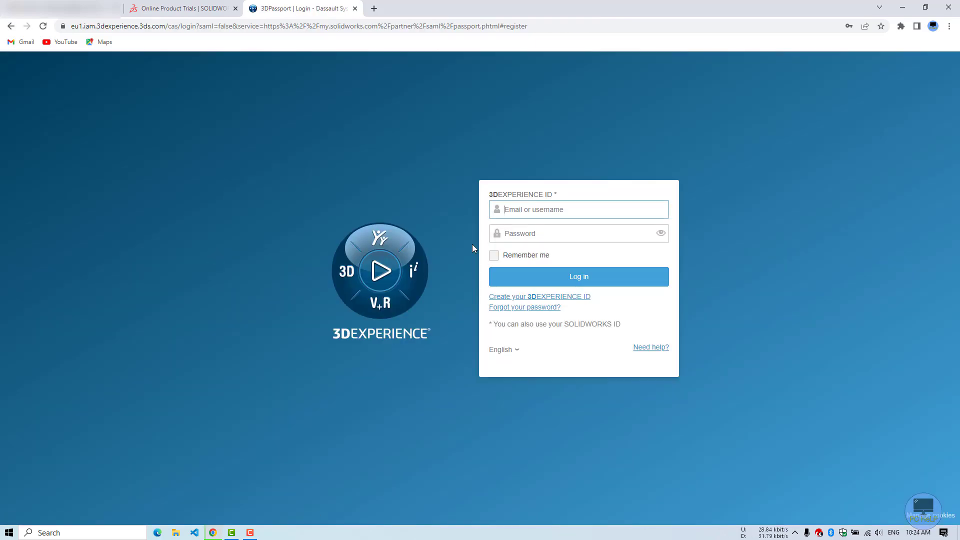
pyautogui.click(531, 113)
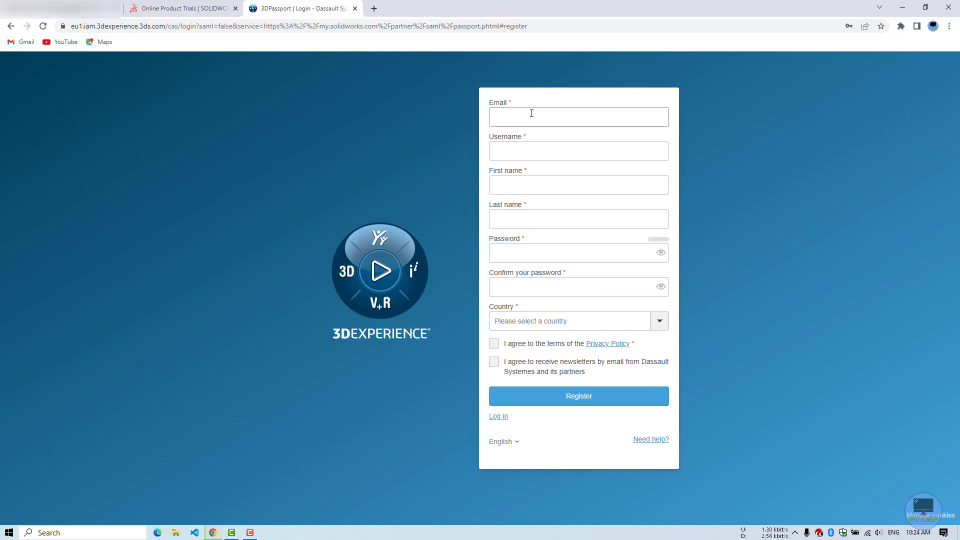
pyautogui.click(554, 141)
pyautogui.click(562, 146)
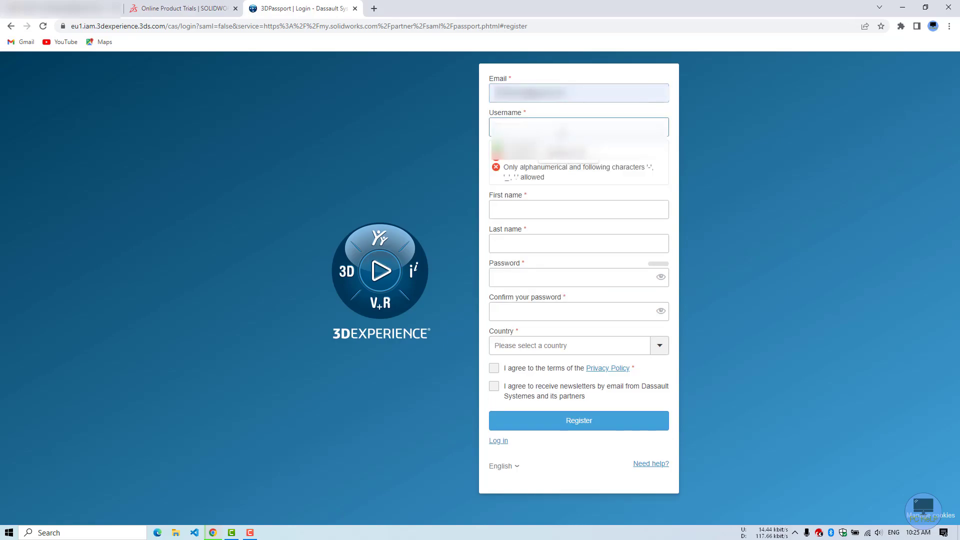
pyautogui.click(554, 149)
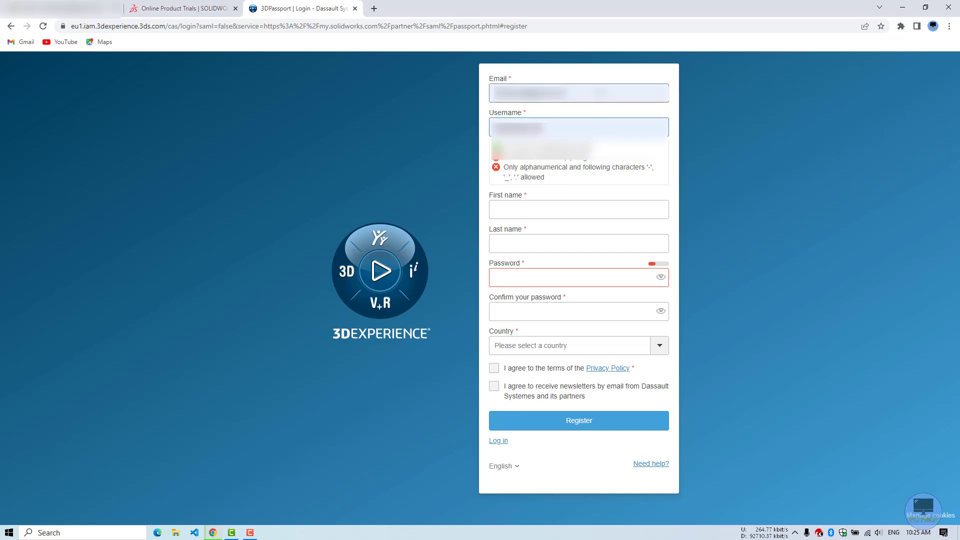
pyautogui.click(672, 136)
pyautogui.click(571, 184)
pyautogui.write('PC')
pyautogui.press('Tab')
pyautogui.write('Help')
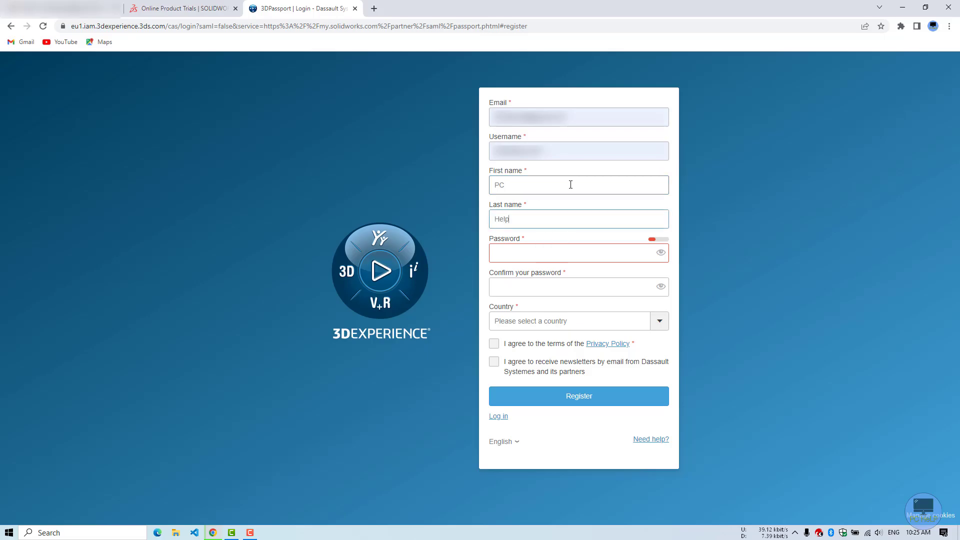
pyautogui.press('Tab')
# Step: Set and confirm the account password, choose Australia, accept the privacy policy and register
pyautogui.write('Pass')
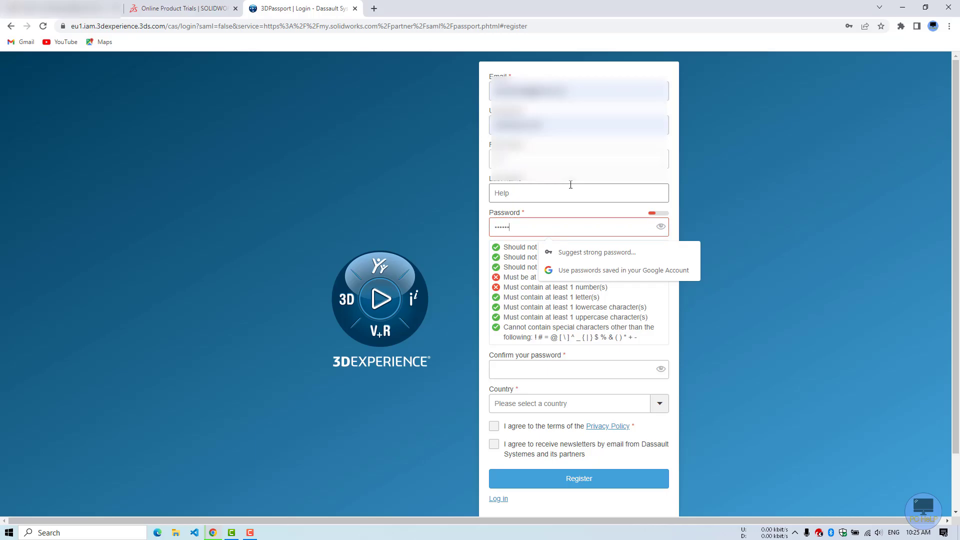
pyautogui.write('word1')
pyautogui.press('Tab')
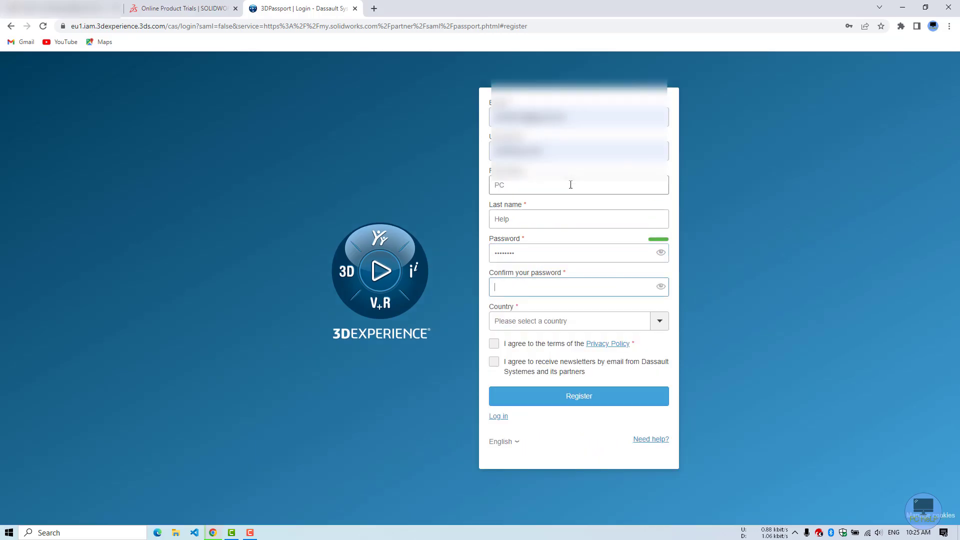
pyautogui.write('•••••••')
pyautogui.press('Tab')
pyautogui.write('aus')
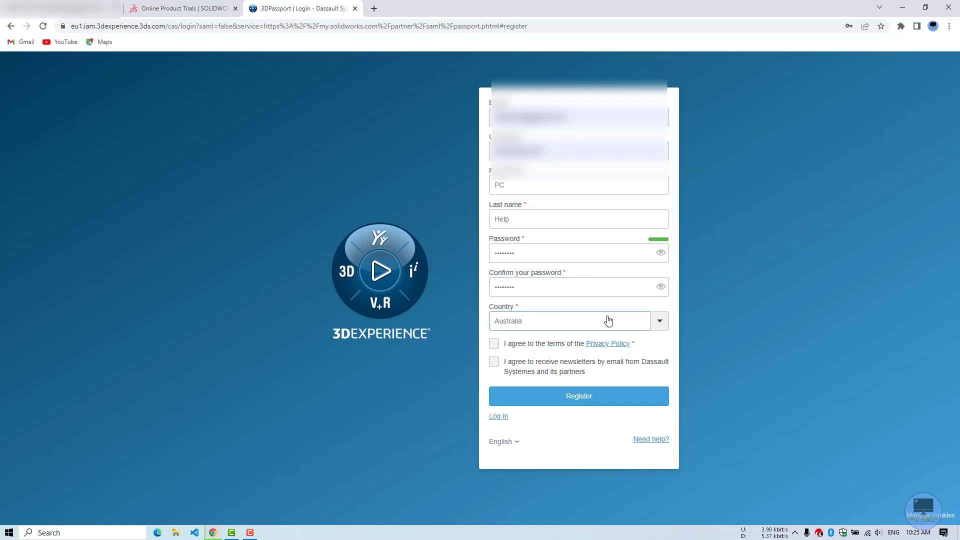
pyautogui.click(493, 343)
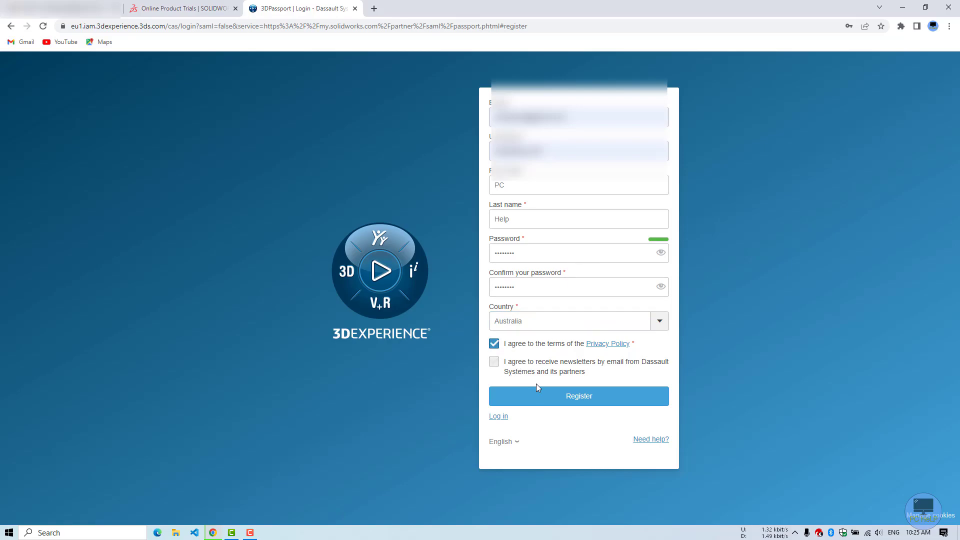
pyautogui.click(573, 402)
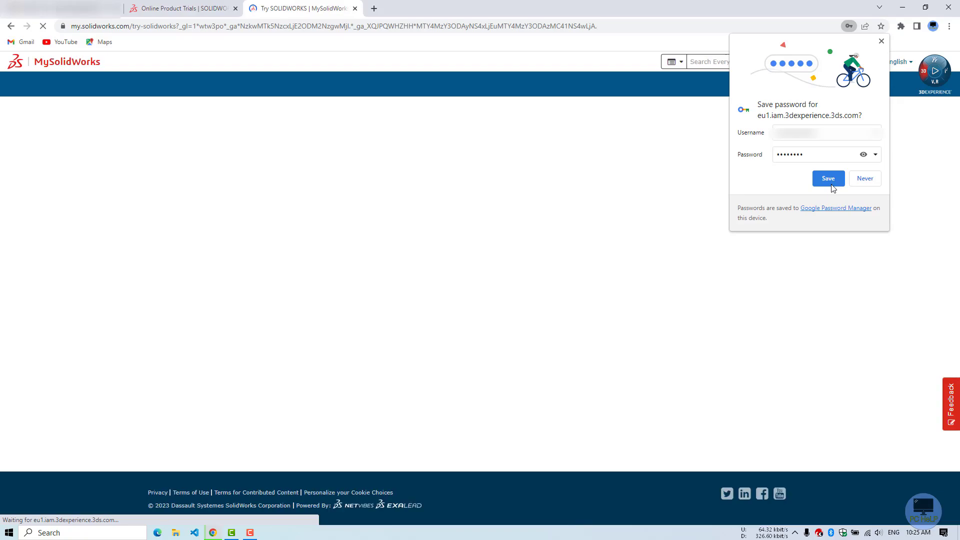
# Step: Save the password in Chrome, agree to the trial's data terms and launch the trial
pyautogui.click(831, 184)
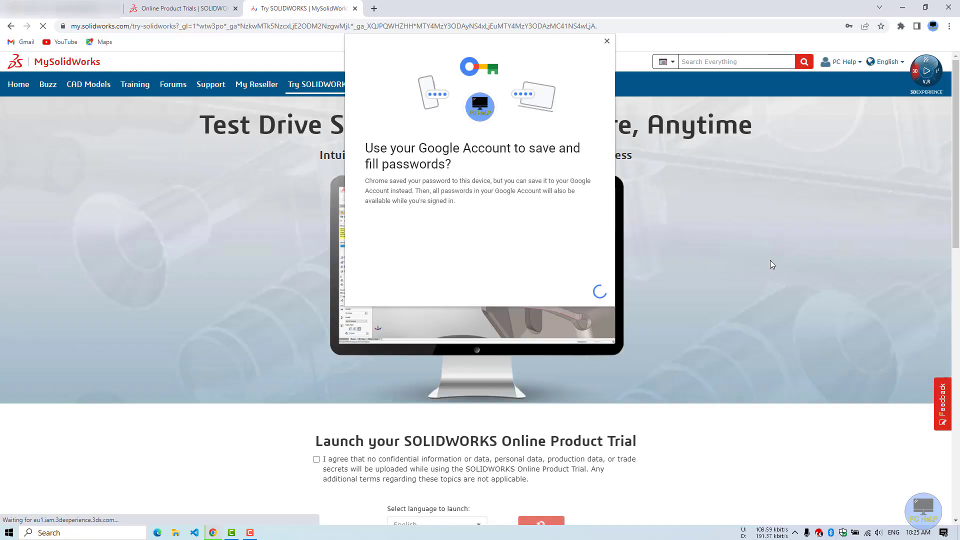
pyautogui.click(607, 41)
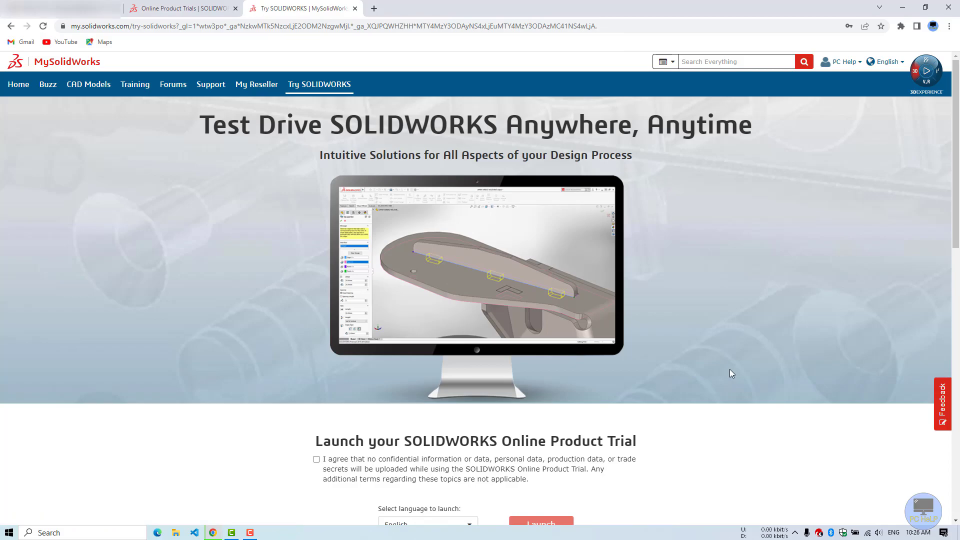
pyautogui.scroll(-4, 730, 373)
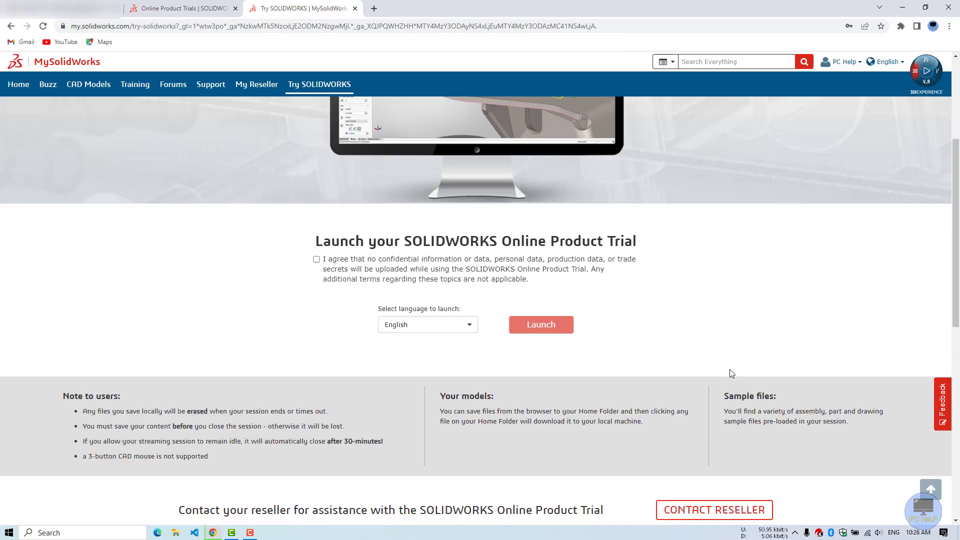
pyautogui.click(317, 259)
pyautogui.click(557, 334)
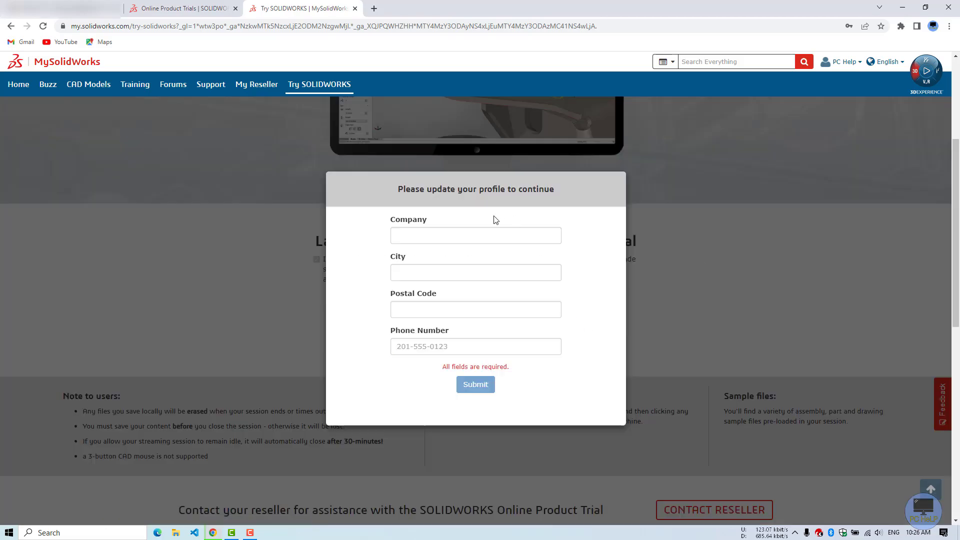
# Step: Submit the profile with company ABCABC, postal code 1234 and a phone number
pyautogui.click(431, 234)
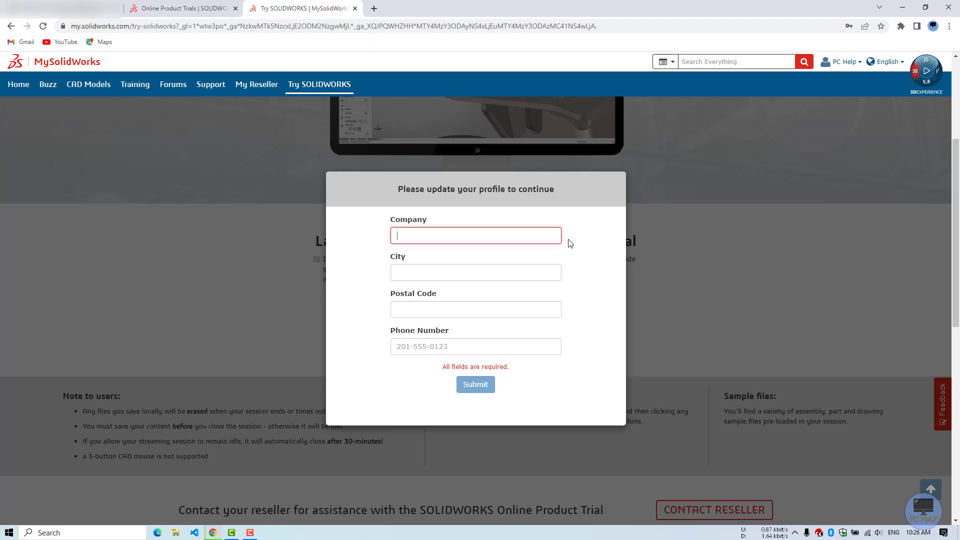
pyautogui.write('ABC')
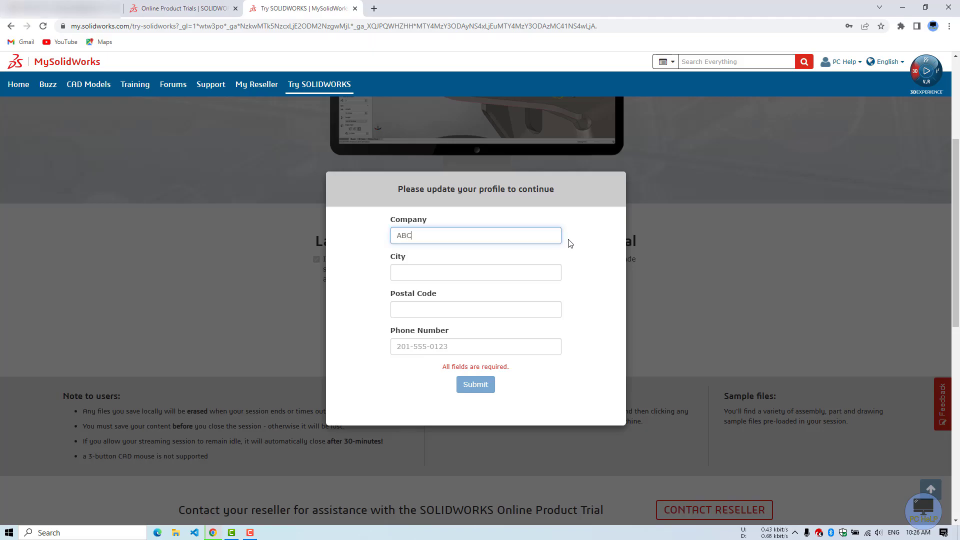
pyautogui.write('ABC')
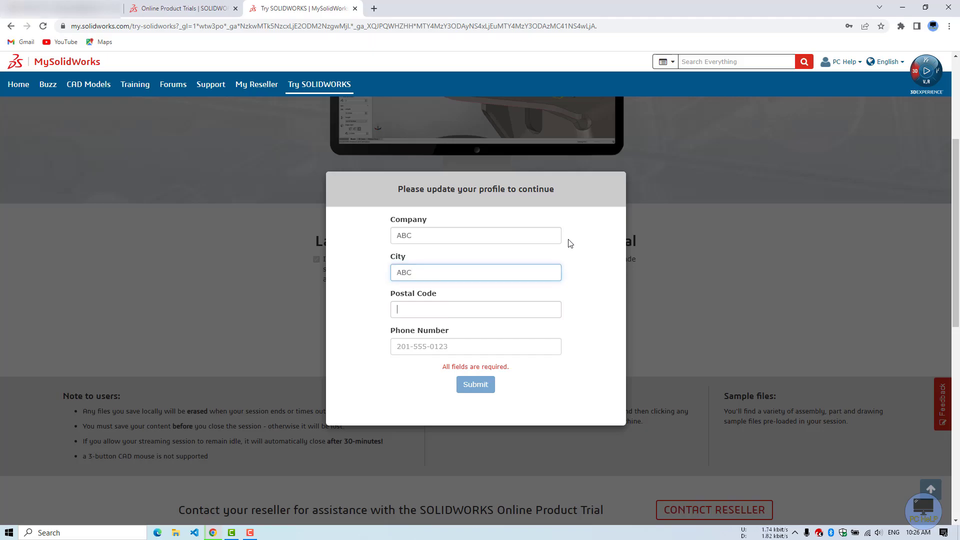
pyautogui.press('Tab')
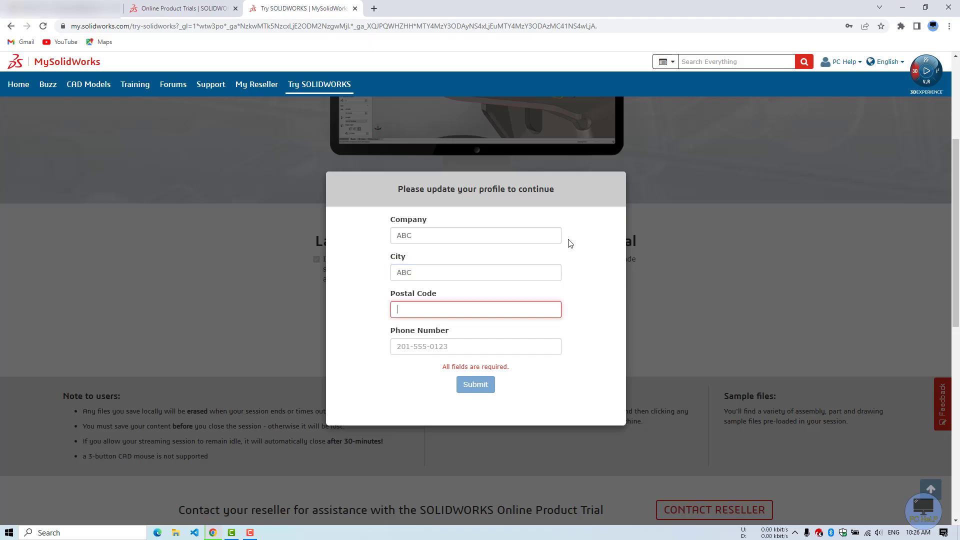
pyautogui.write('1234')
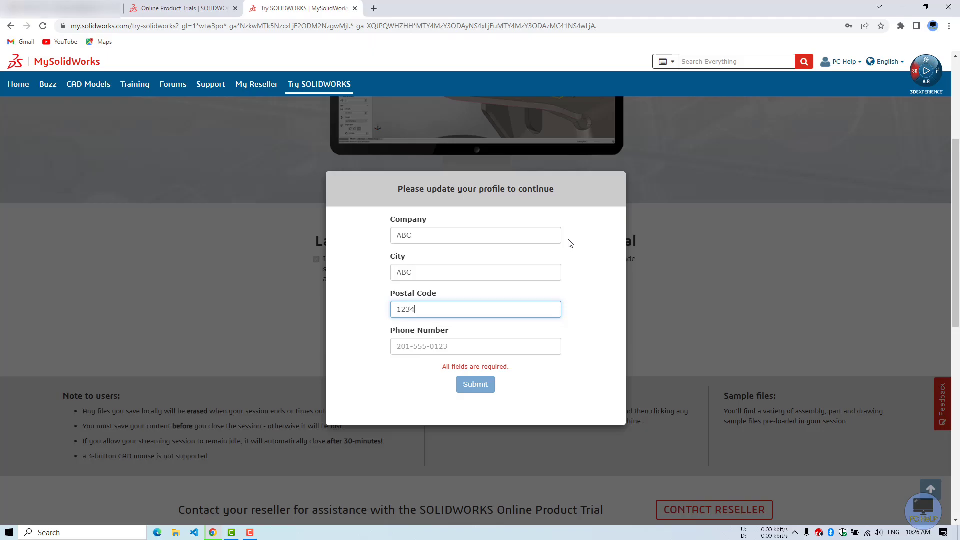
pyautogui.press('Tab')
pyautogui.write('123')
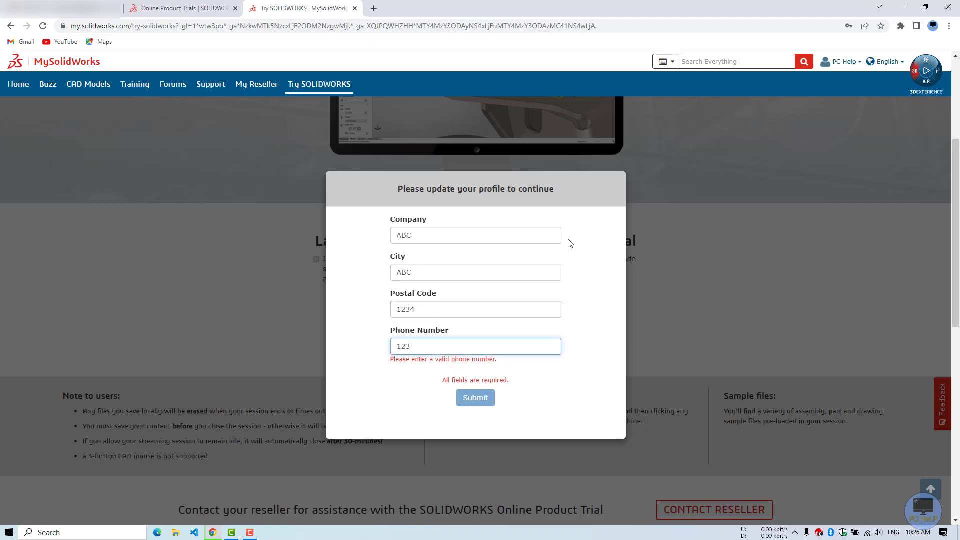
pyautogui.write('456789')
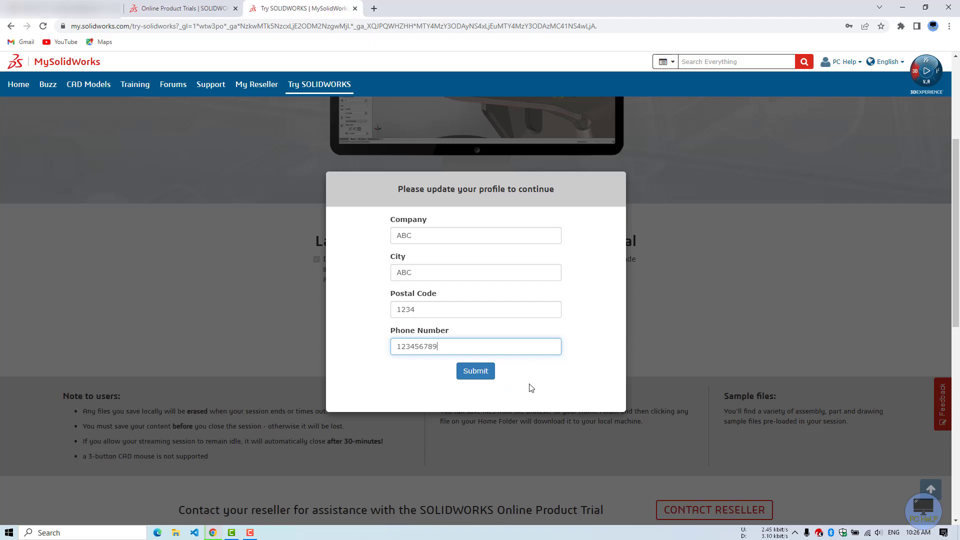
pyautogui.click(465, 374)
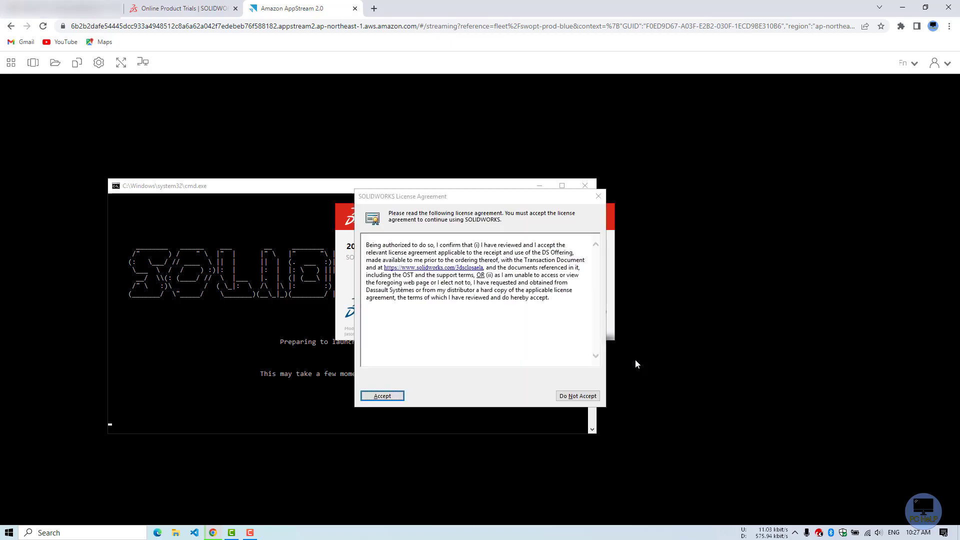
# Step: Accept the SOLIDWORKS licence agreement and block clipboard sharing with the streaming session
pyautogui.click(393, 398)
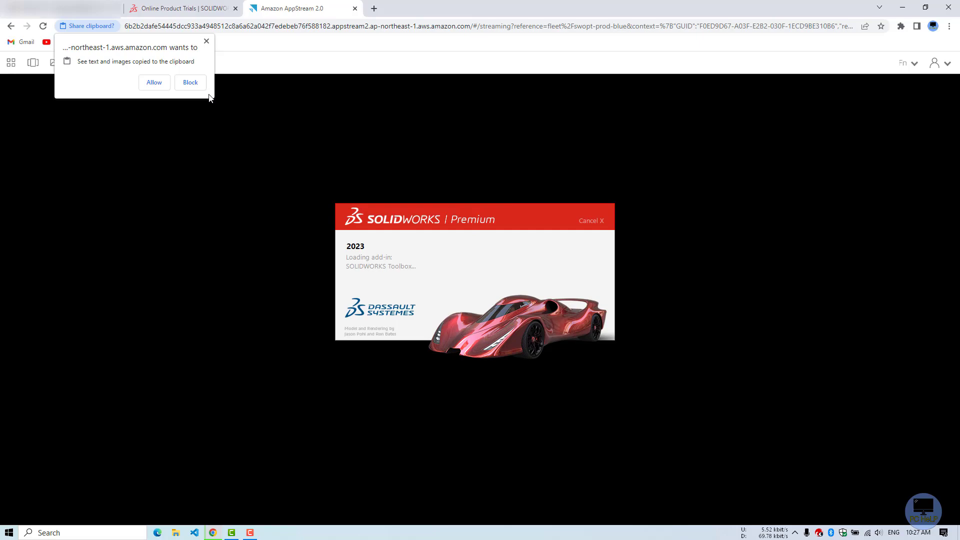
pyautogui.click(207, 41)
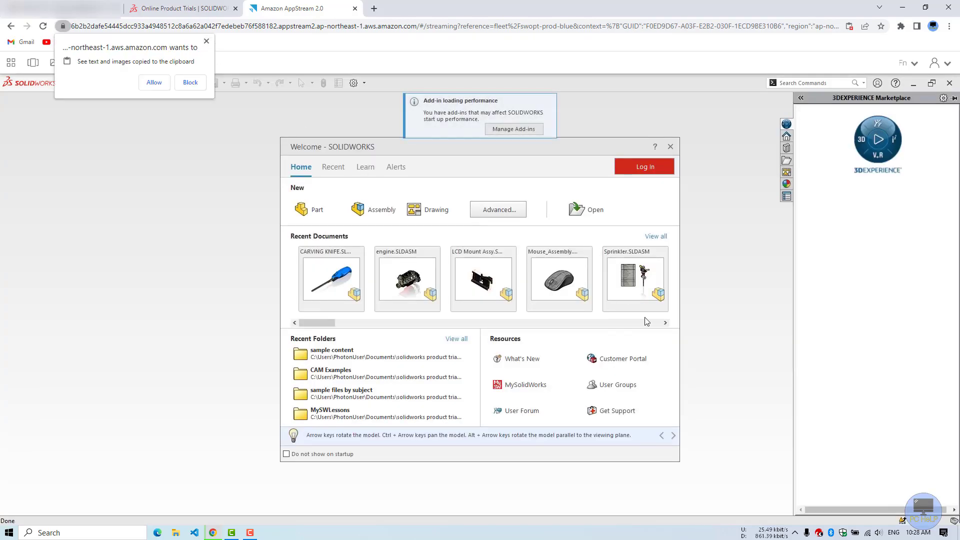
# Step: Close the clipboard prompt and open engine.SLDASM from the Welcome window's Recent Documents
pyautogui.click(676, 297)
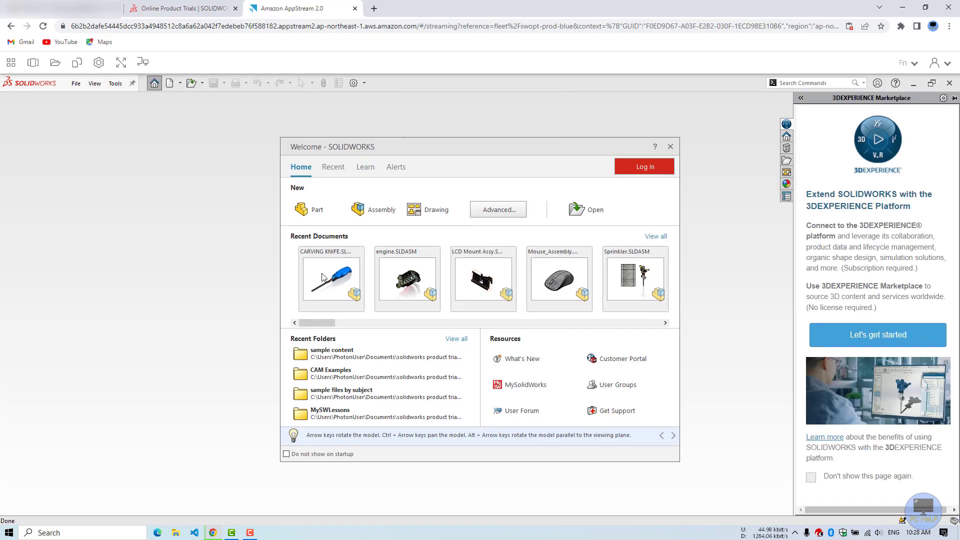
pyautogui.moveTo(407, 283)
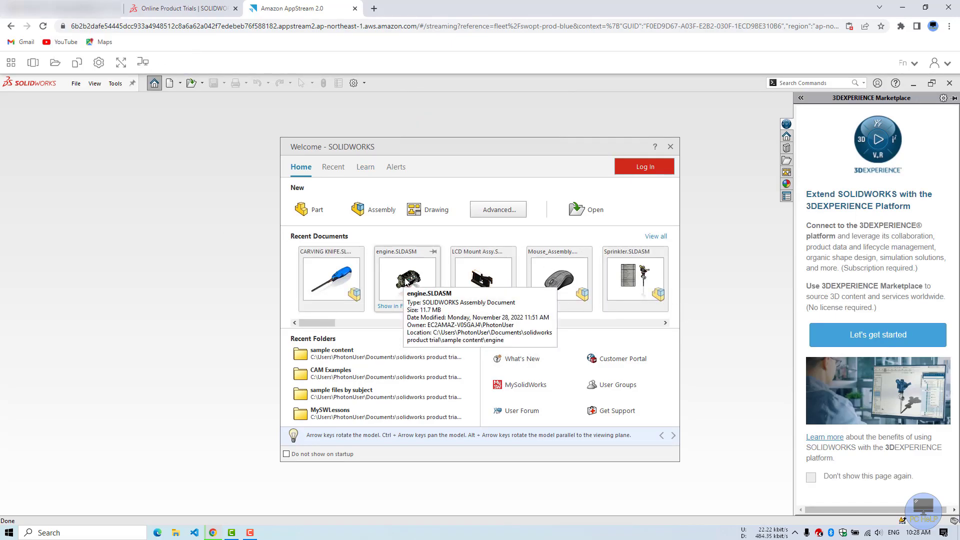
pyautogui.click(408, 283)
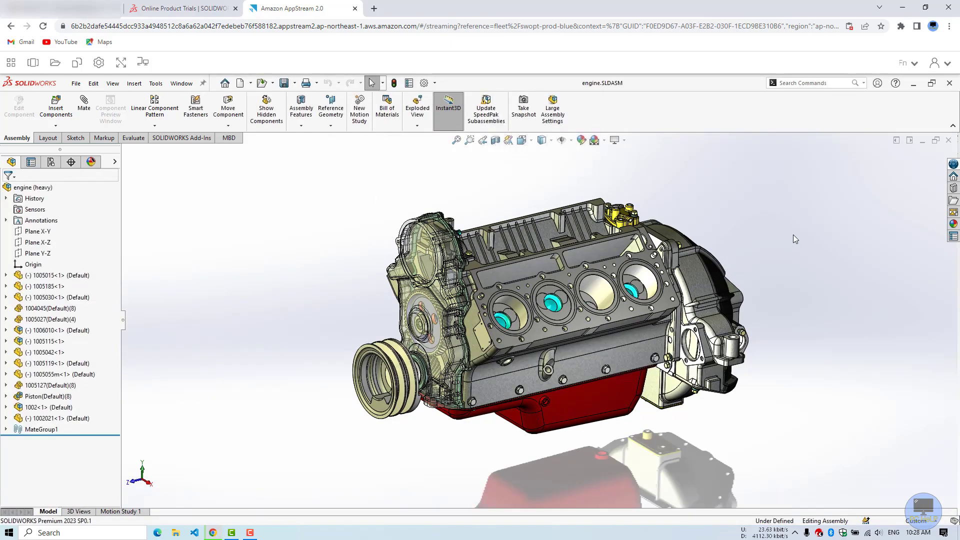
# Step: Orbit the engine to show its rear housing and the block's far side, then return to selecting
pyautogui.moveTo(730, 257); pyautogui.dragTo(731, 239)
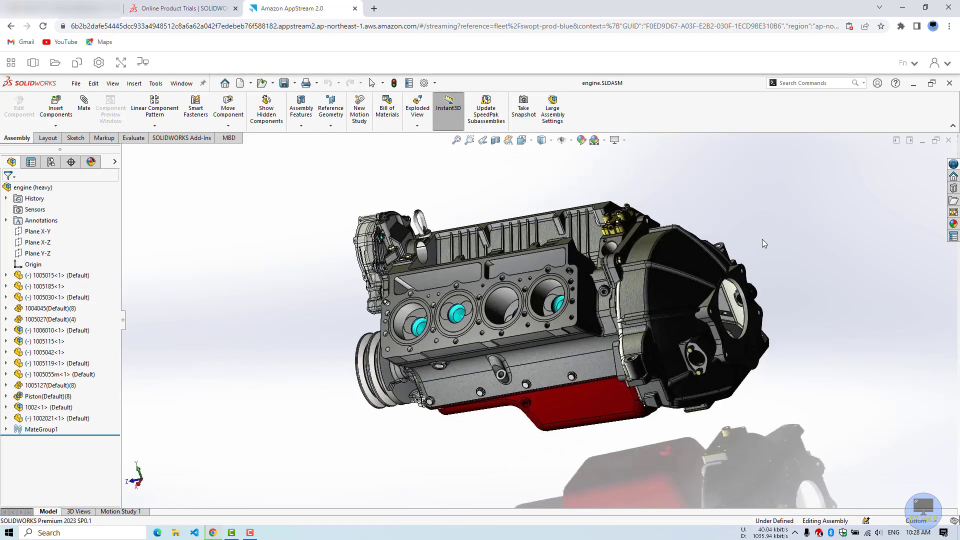
pyautogui.moveTo(792, 274); pyautogui.dragTo(373, 223)
pyautogui.press('Escape')
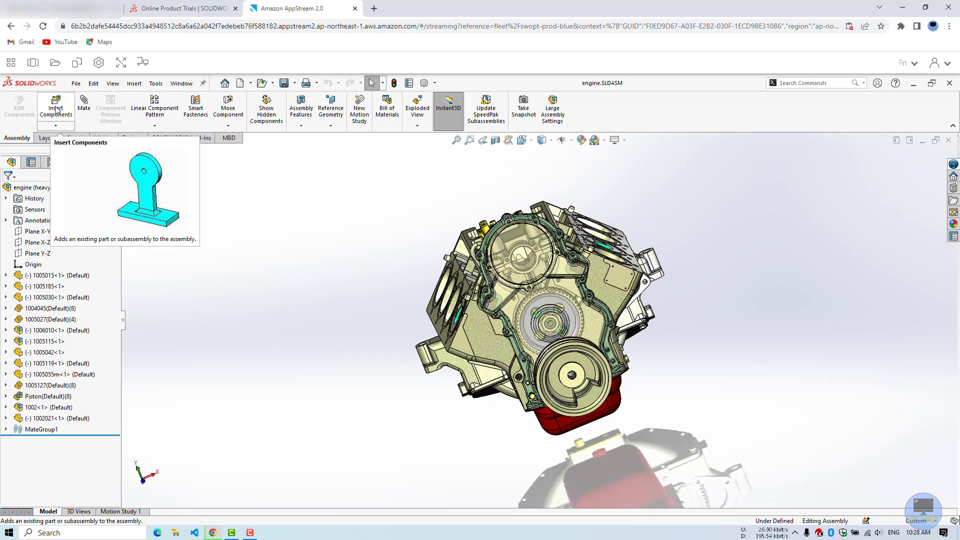
# Step: Cancel the Open dialog, rotate the engine to show its dark rear housing, and reselect Select
pyautogui.click(267, 88)
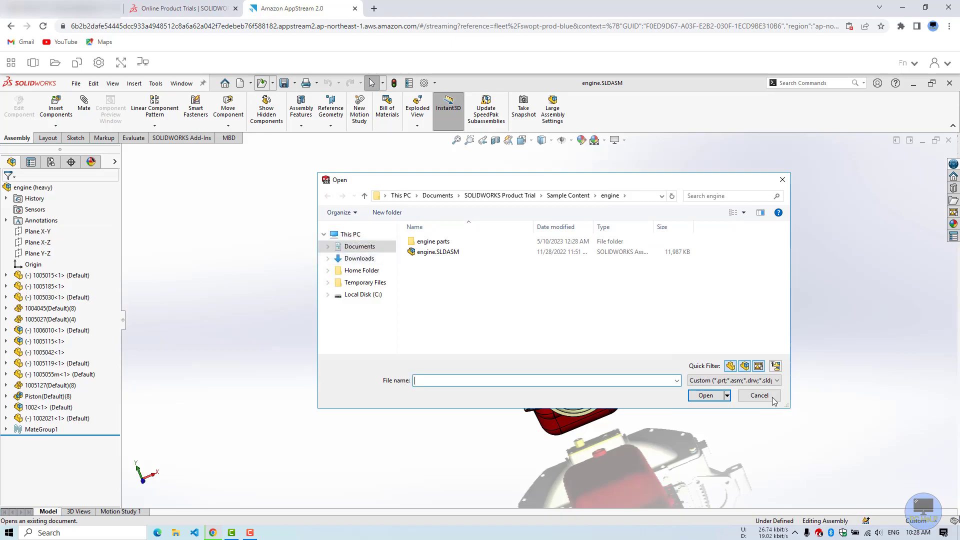
pyautogui.press('Escape')
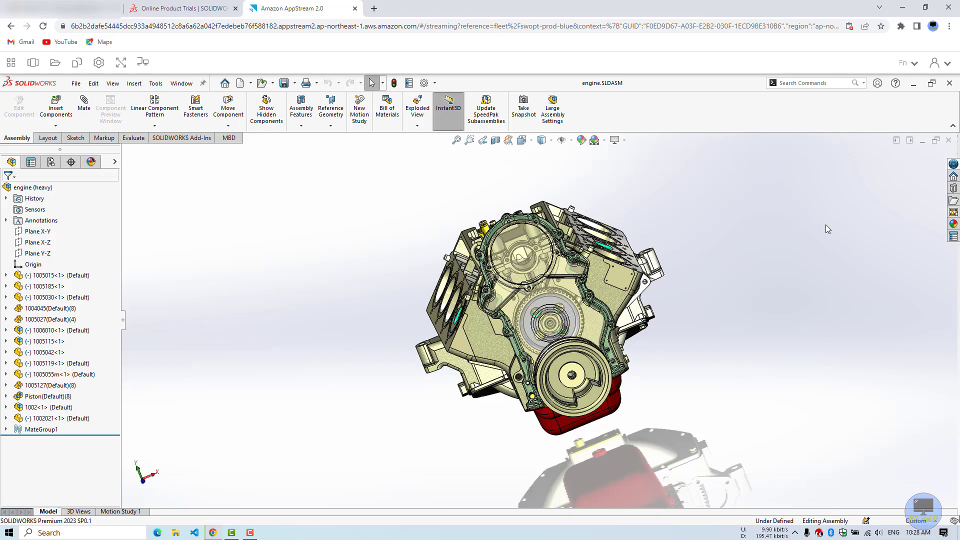
pyautogui.moveTo(749, 356); pyautogui.dragTo(597, 331)
pyautogui.click(371, 83)
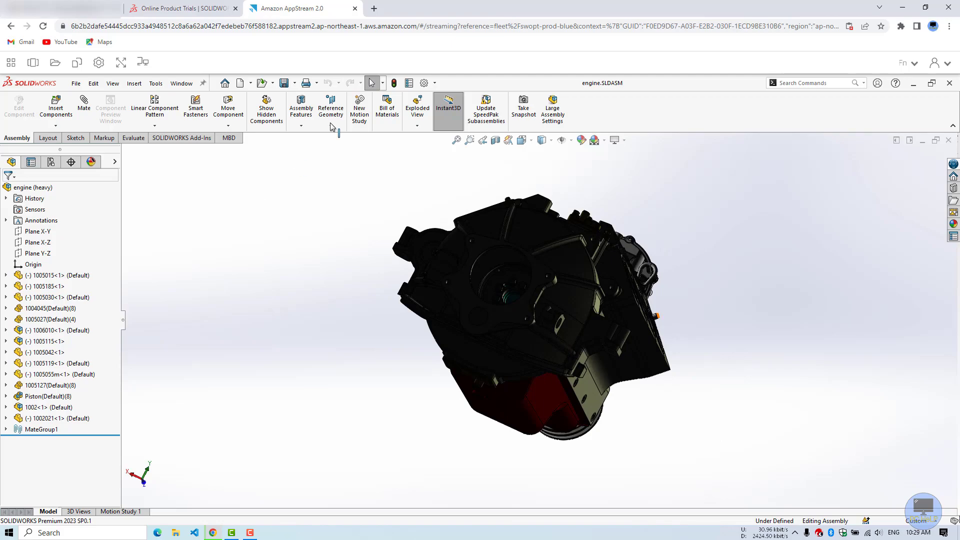